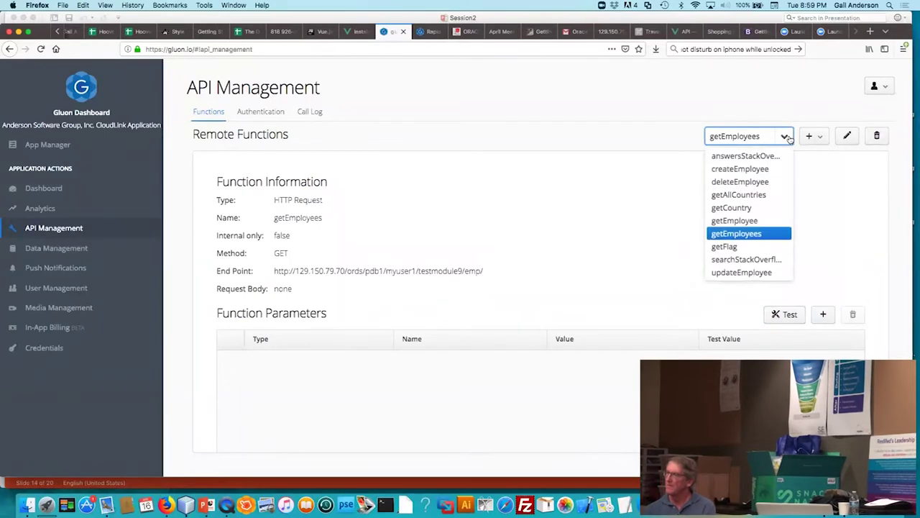
- Show the details of the getEmployee remote function
{"action": "left_click", "coordinate": [735, 222]}
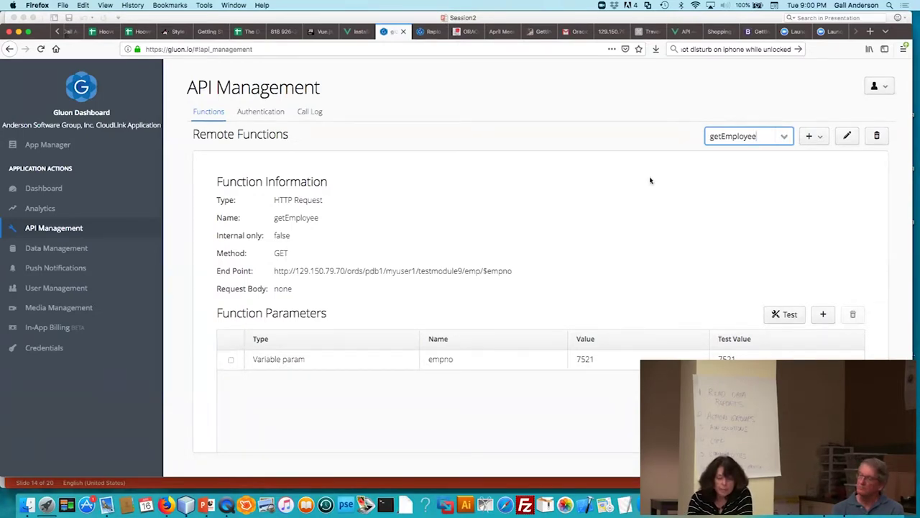
- Switch to the running PeopleApp desktop window, move it aside, and bring up the QuickTime Player phone mirror beside it
{"action": "left_click", "coordinate": [186, 505]}
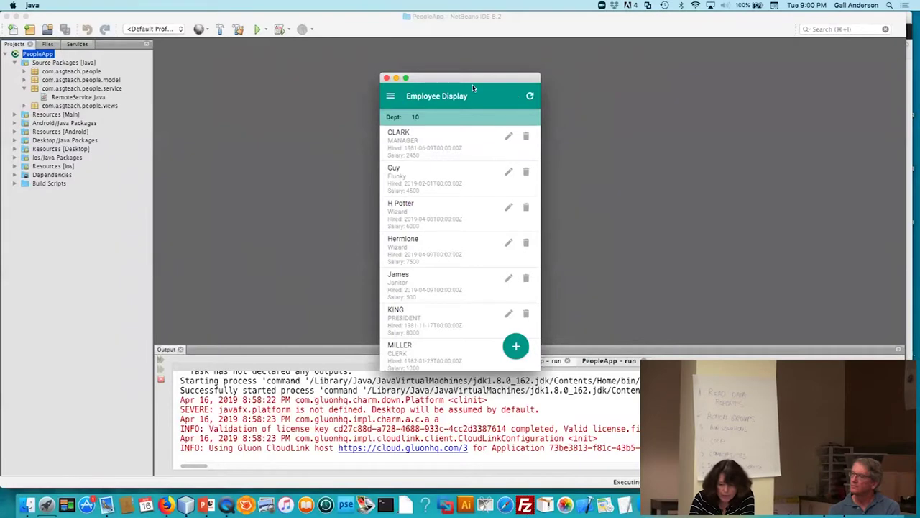
{"action": "left_click_drag", "start_coordinate": [467, 78], "coordinate": [346, 87]}
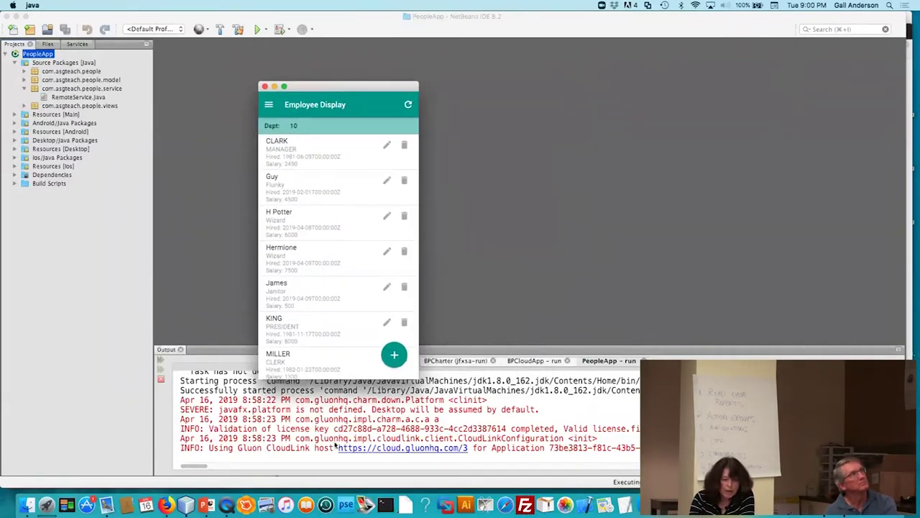
{"action": "left_click", "coordinate": [231, 505]}
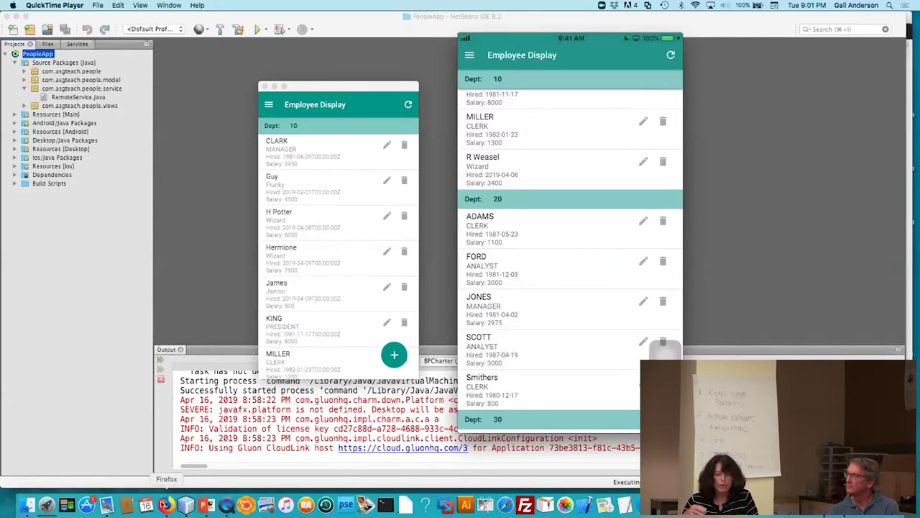
- Return to the Gluon Dashboard in Firefox and show the getEmployees remote function
{"action": "left_click", "coordinate": [165, 505]}
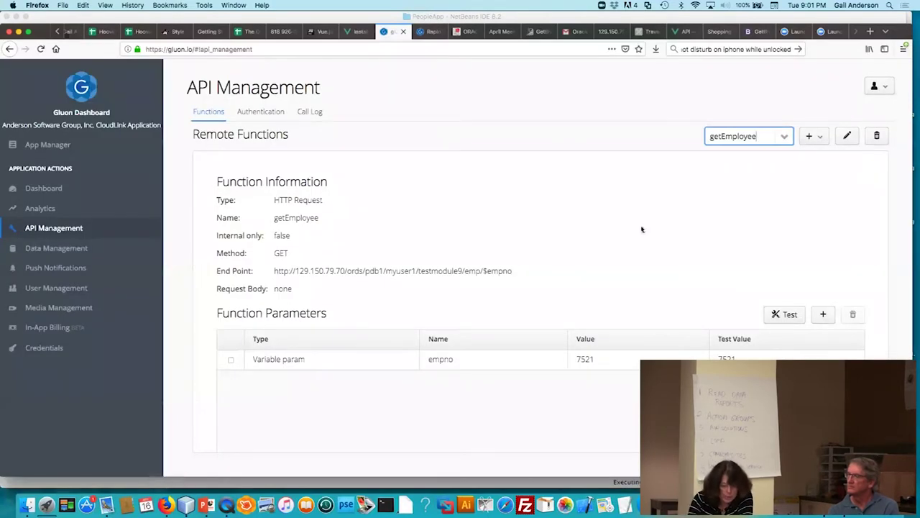
{"action": "left_click", "coordinate": [786, 137]}
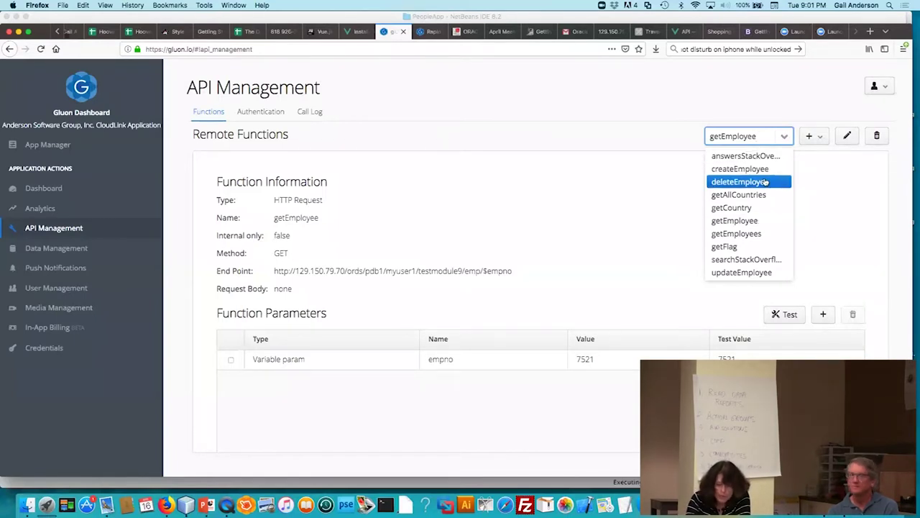
{"action": "left_click", "coordinate": [743, 235]}
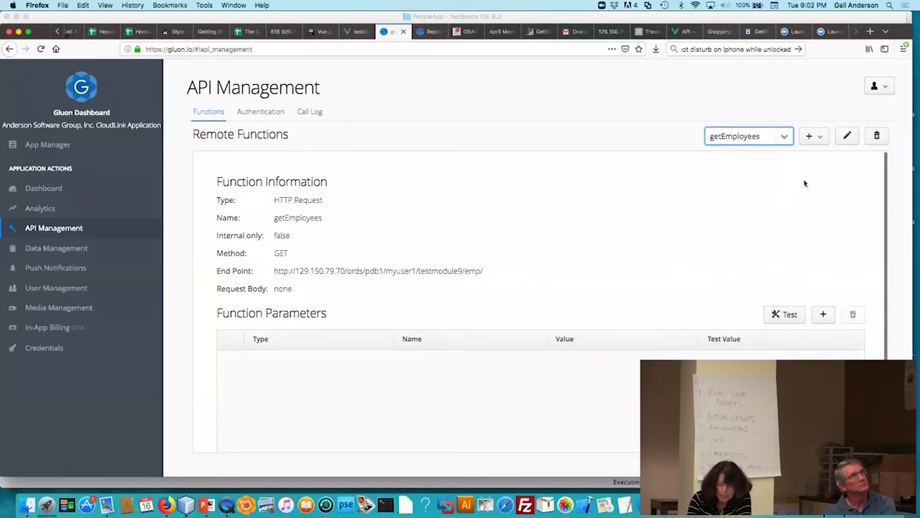
- Review the types of remote function that can be added, without adding one
{"action": "left_click", "coordinate": [820, 137]}
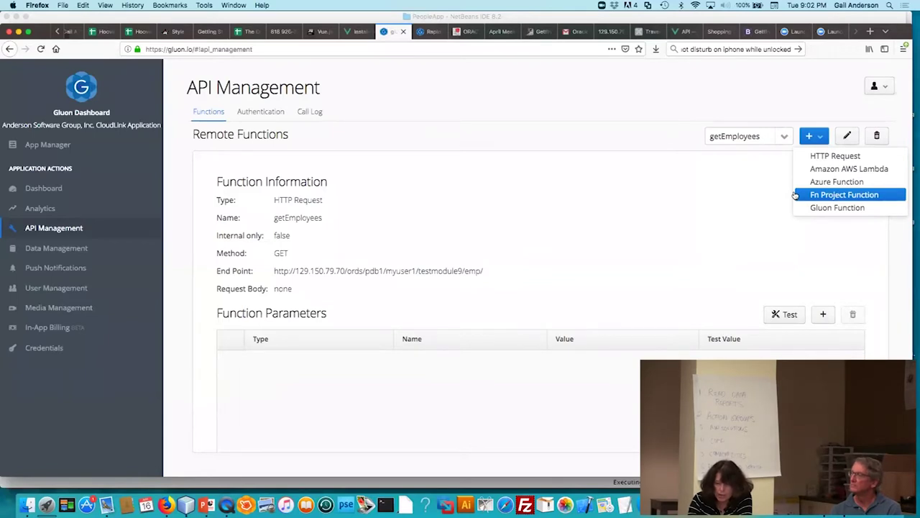
{"action": "left_click", "coordinate": [676, 229]}
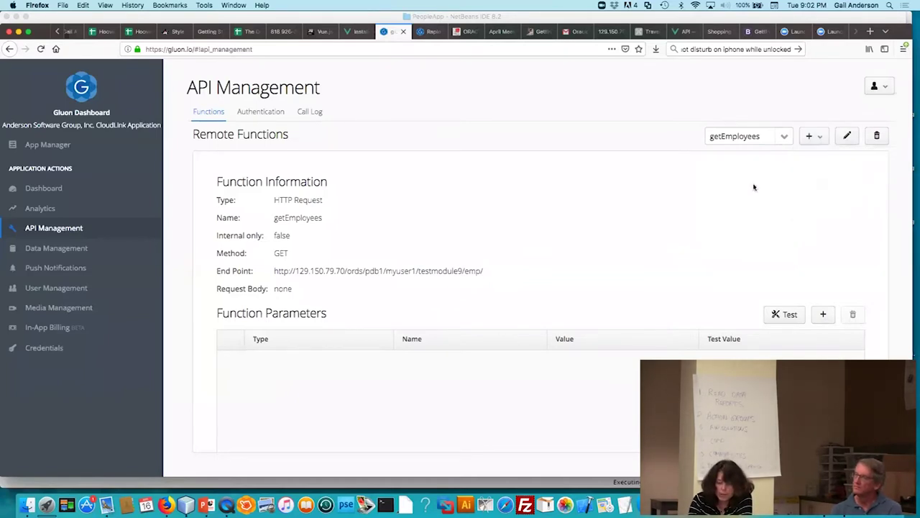
- Run a test of the getEmployees remote function, read through the response body and close the test result
{"action": "left_click", "coordinate": [785, 136]}
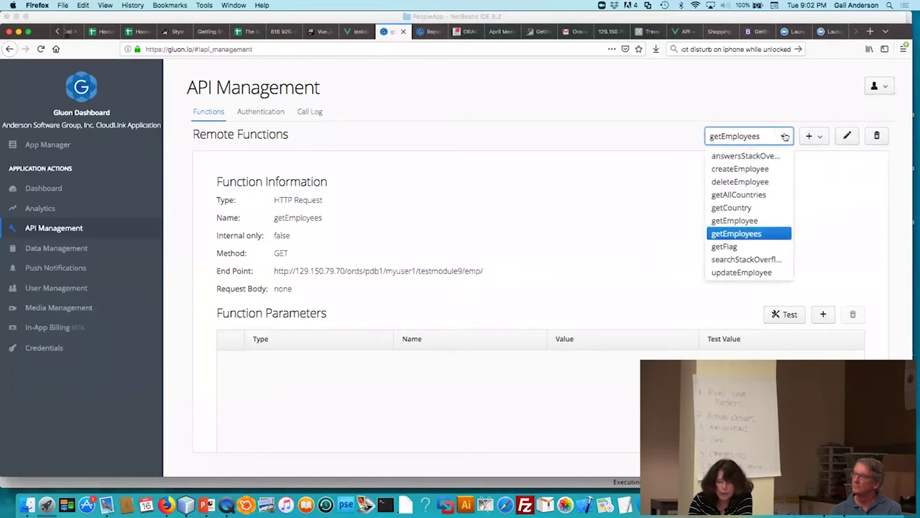
{"action": "left_click", "coordinate": [766, 234]}
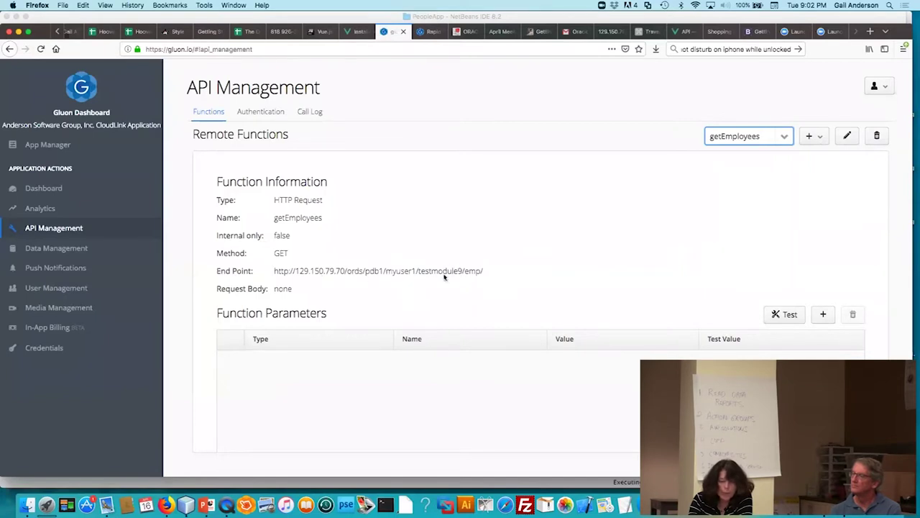
{"action": "left_click", "coordinate": [786, 314]}
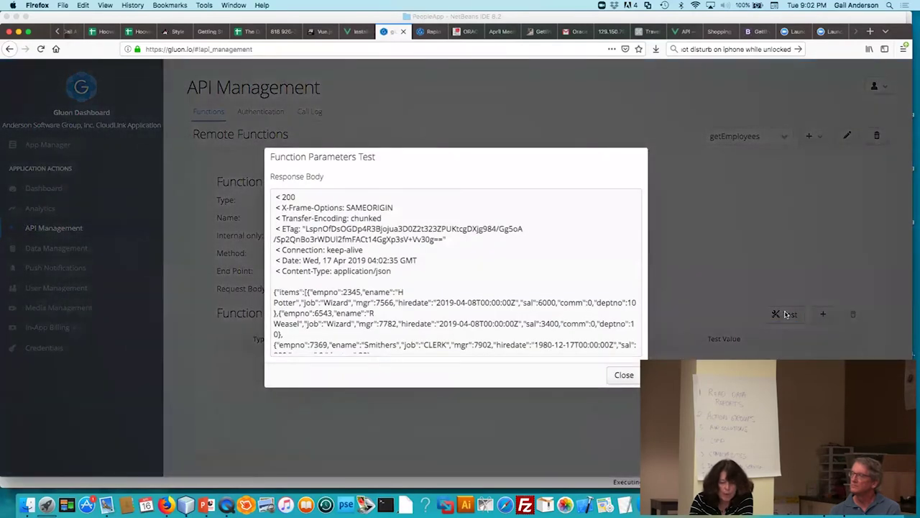
{"action": "scroll", "coordinate": [484, 283], "scroll_direction": "down", "scroll_amount": 10}
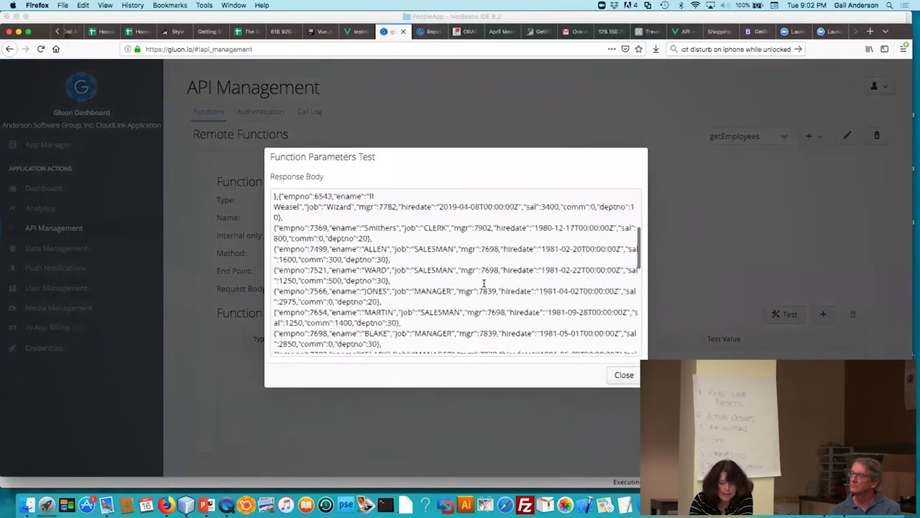
{"action": "scroll", "coordinate": [484, 283], "scroll_direction": "up", "scroll_amount": 10}
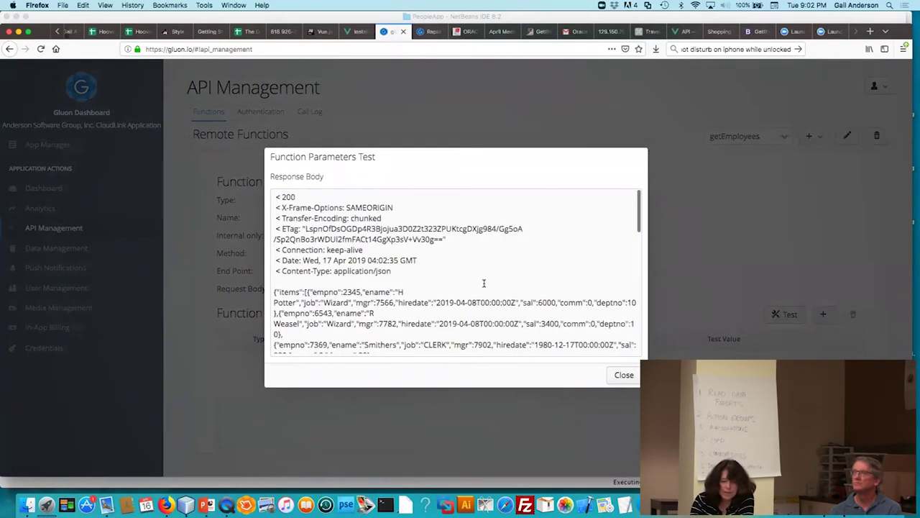
{"action": "left_click", "coordinate": [624, 375]}
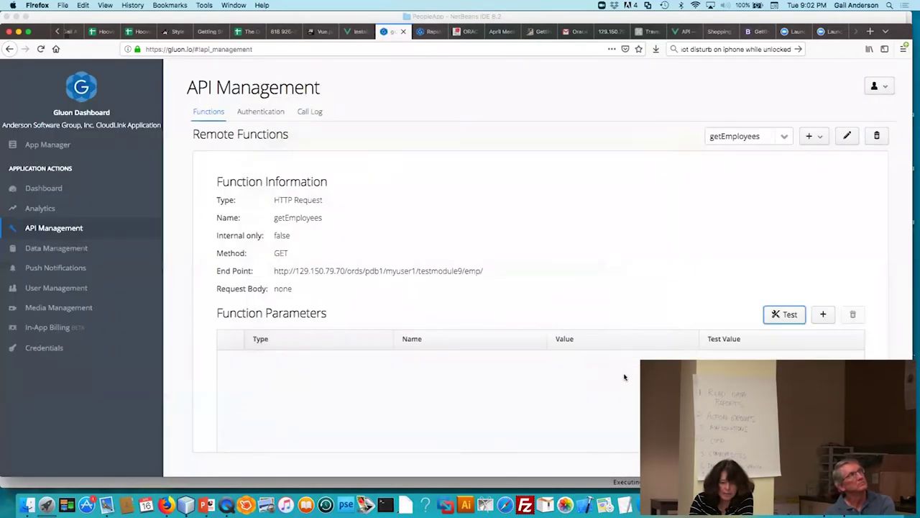
- Edit getEmployees and enable its mock response to read the sample JSON, discarding the change without saving
{"action": "left_click", "coordinate": [848, 137]}
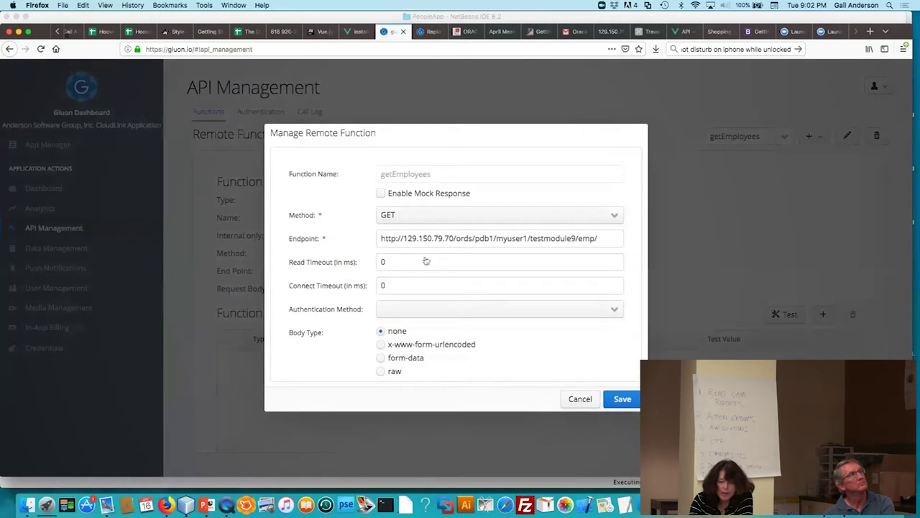
{"action": "left_click", "coordinate": [380, 194]}
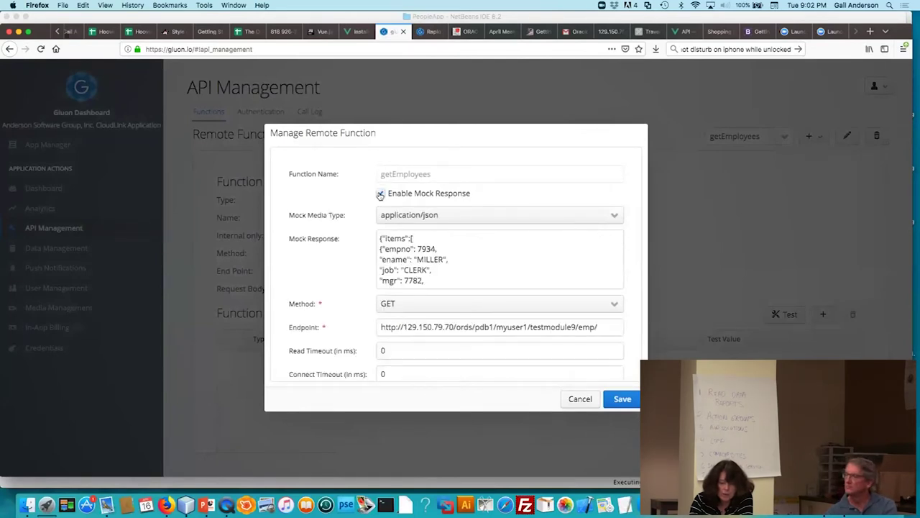
{"action": "scroll", "coordinate": [471, 257], "scroll_direction": "down", "scroll_amount": 5}
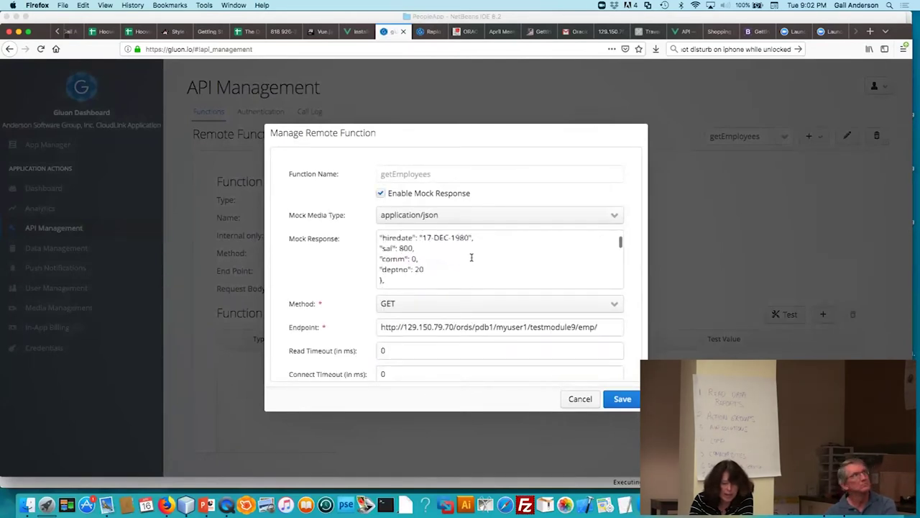
{"action": "scroll", "coordinate": [471, 257], "scroll_direction": "down", "scroll_amount": 3}
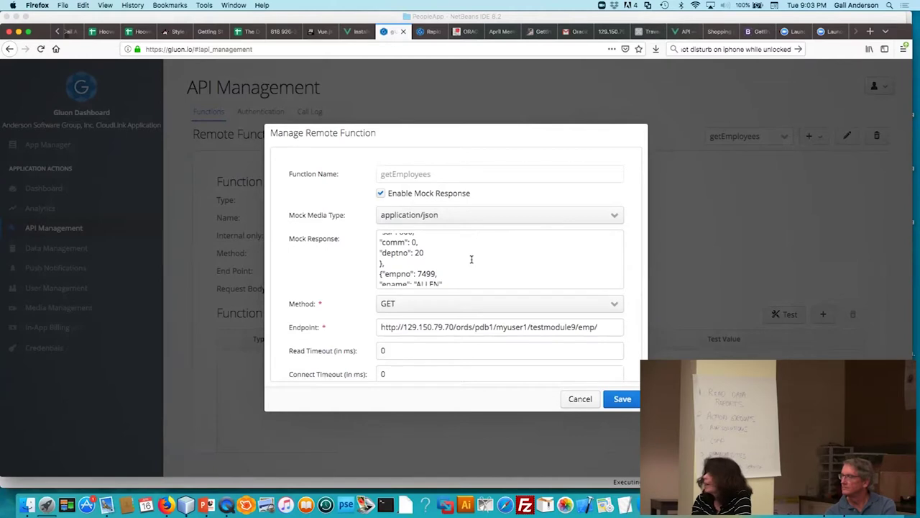
{"action": "left_click", "coordinate": [582, 399]}
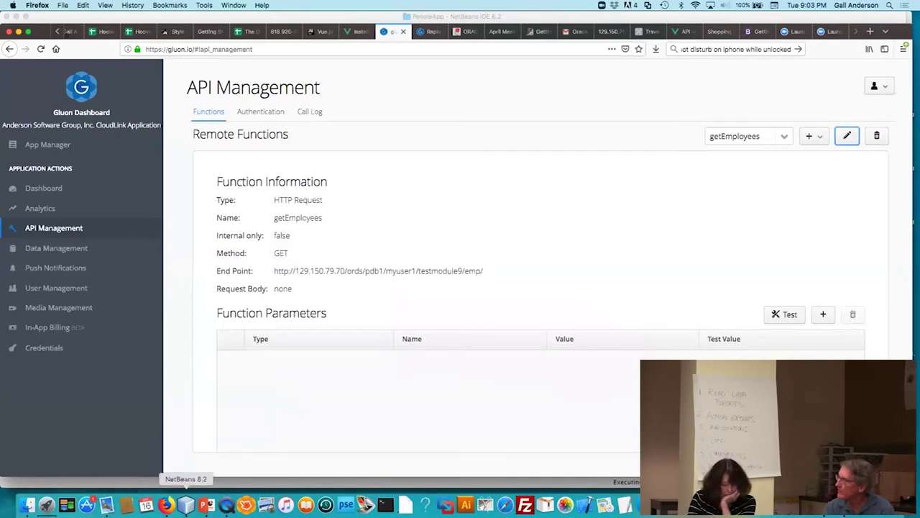
- Switch to NetBeans, open RemoteService.java from the com.asgteach.people.service package, and close the run output to enlarge the editor
{"action": "left_click", "coordinate": [185, 503]}
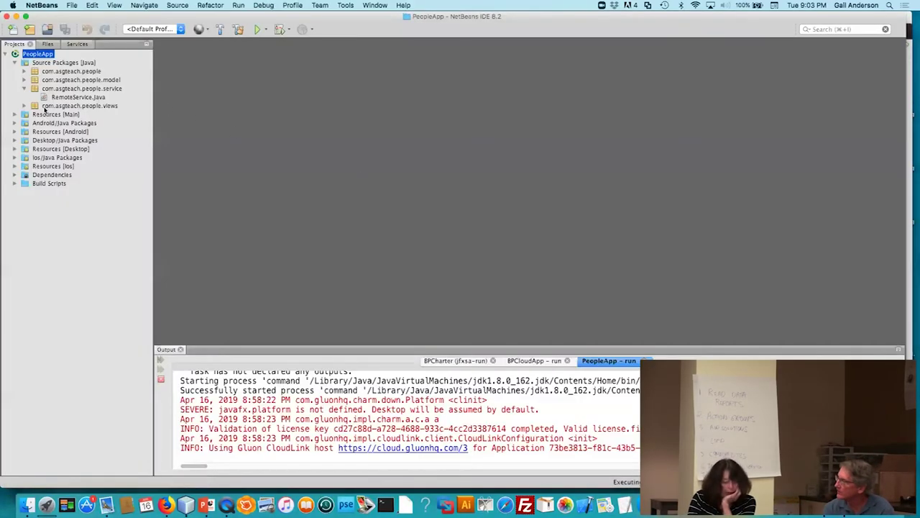
{"action": "left_click", "coordinate": [66, 98]}
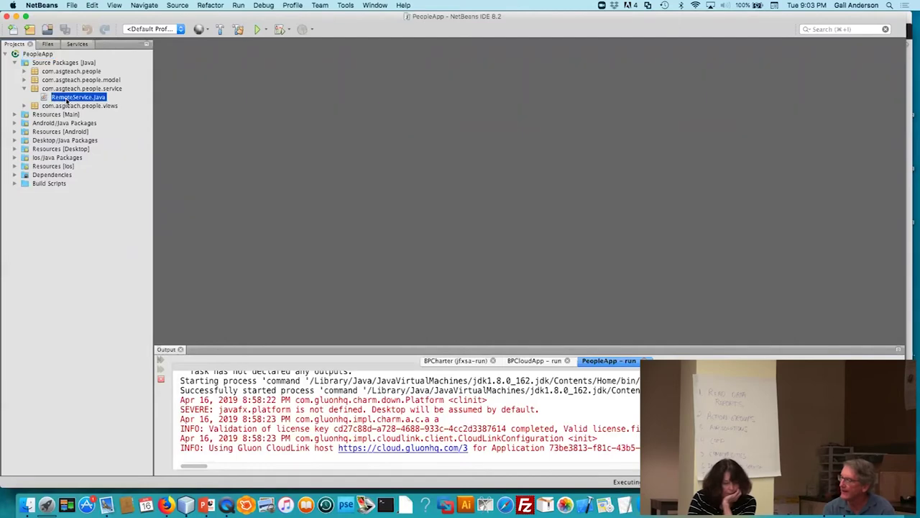
{"action": "double_click", "coordinate": [66, 98]}
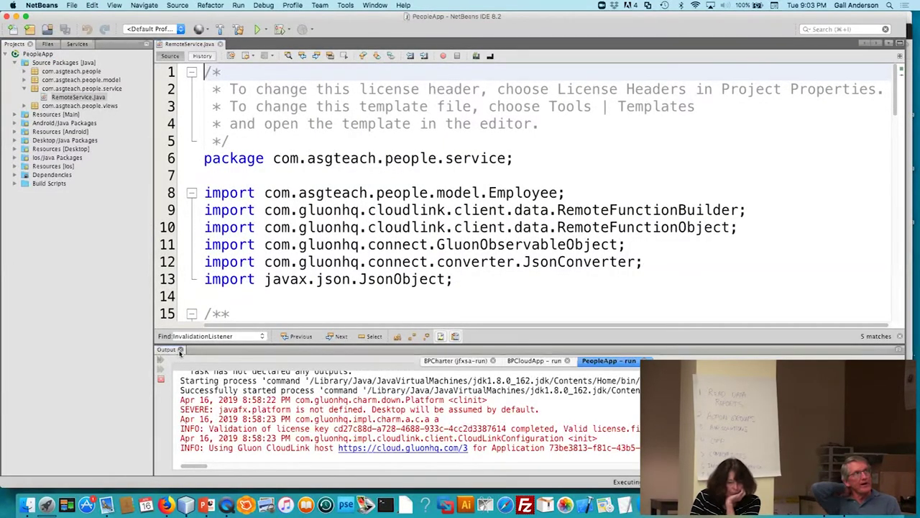
{"action": "left_click", "coordinate": [180, 350]}
- Examine how the RemoteService methods for getting, creating, deleting and updating employees build and call their remote functions
{"action": "scroll", "coordinate": [408, 302], "scroll_direction": "down", "scroll_amount": 6}
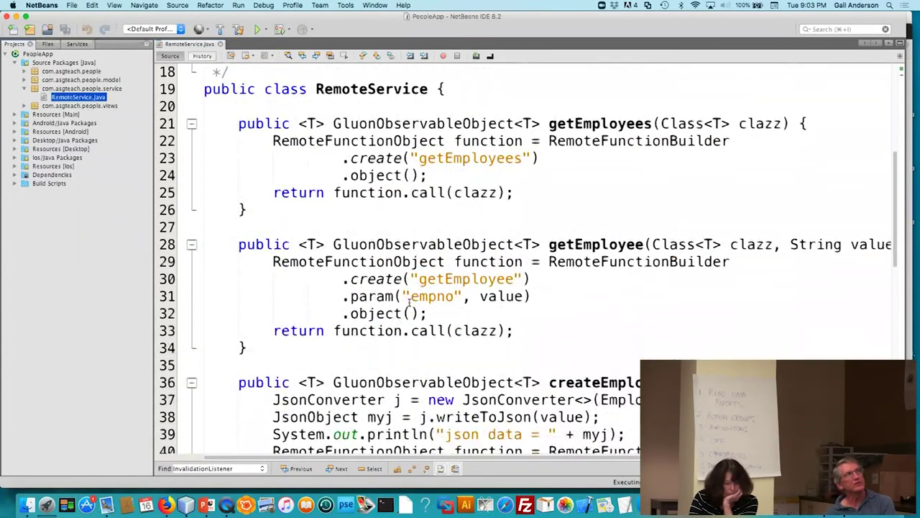
{"action": "scroll", "coordinate": [409, 302], "scroll_direction": "up", "scroll_amount": 2}
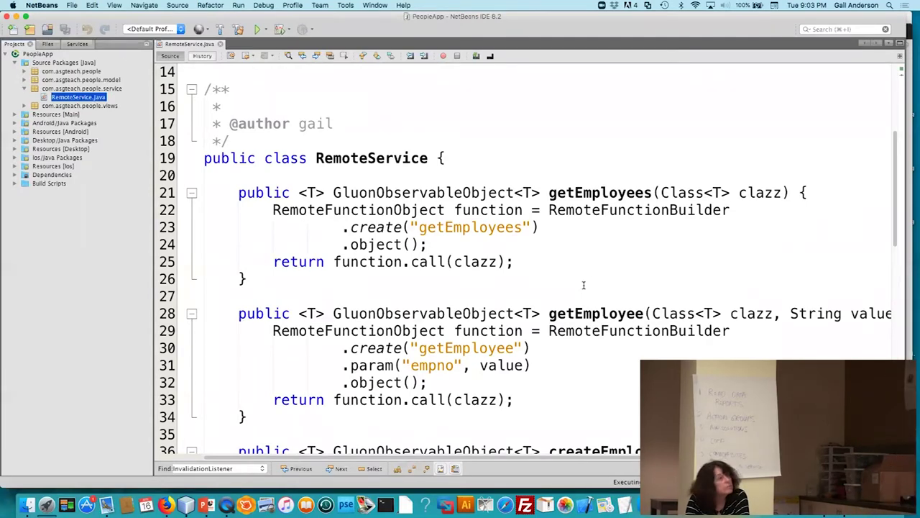
{"action": "scroll", "coordinate": [584, 285], "scroll_direction": "down", "scroll_amount": 5}
{"action": "scroll", "coordinate": [584, 284], "scroll_direction": "down", "scroll_amount": 5}
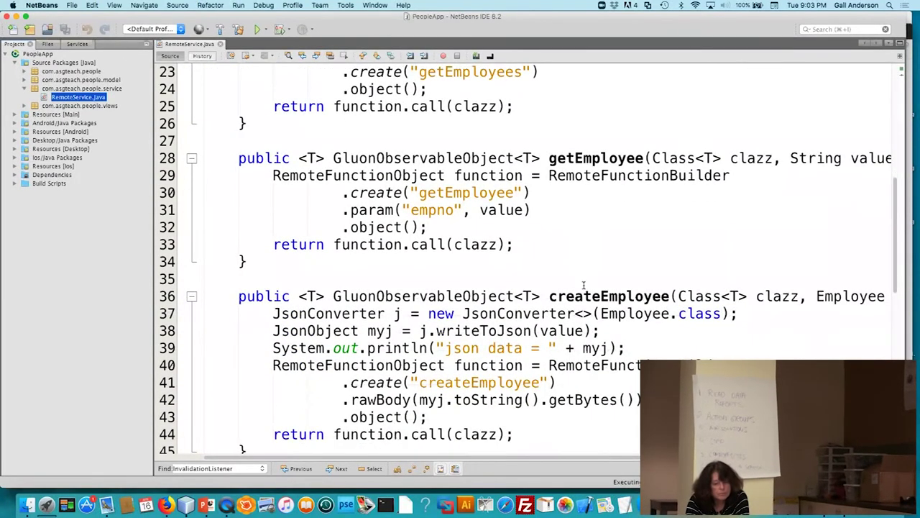
{"action": "scroll", "coordinate": [584, 285], "scroll_direction": "down", "scroll_amount": 3}
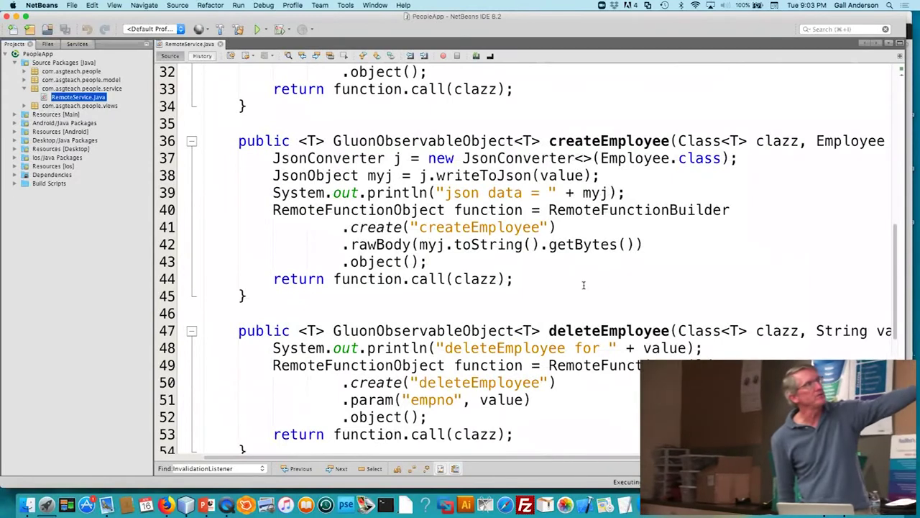
{"action": "scroll", "coordinate": [583, 285], "scroll_direction": "down", "scroll_amount": 3}
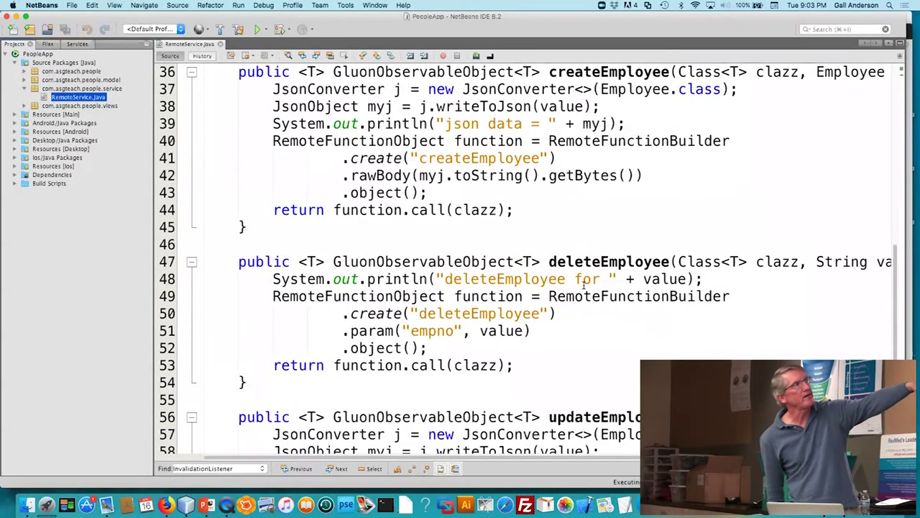
{"action": "scroll", "coordinate": [583, 285], "scroll_direction": "down", "scroll_amount": 1}
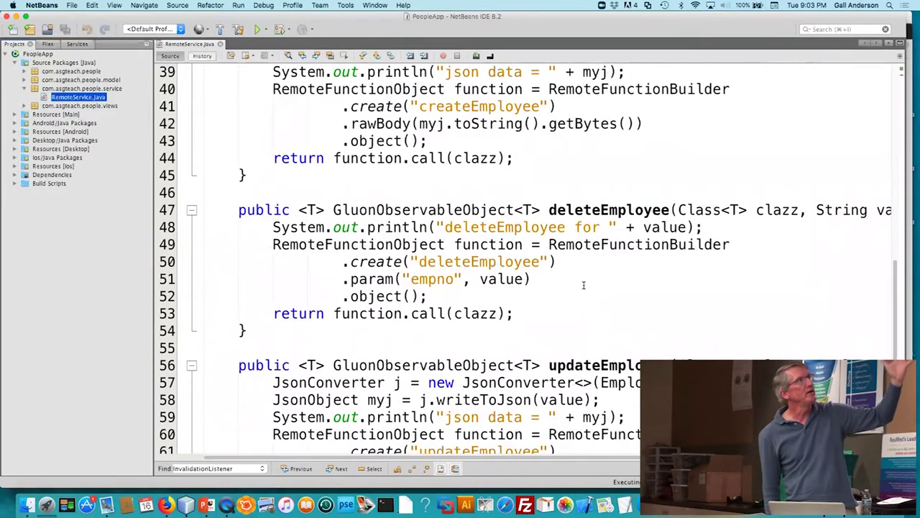
{"action": "scroll", "coordinate": [583, 284], "scroll_direction": "down", "scroll_amount": 2}
{"action": "scroll", "coordinate": [583, 285], "scroll_direction": "up", "scroll_amount": 5}
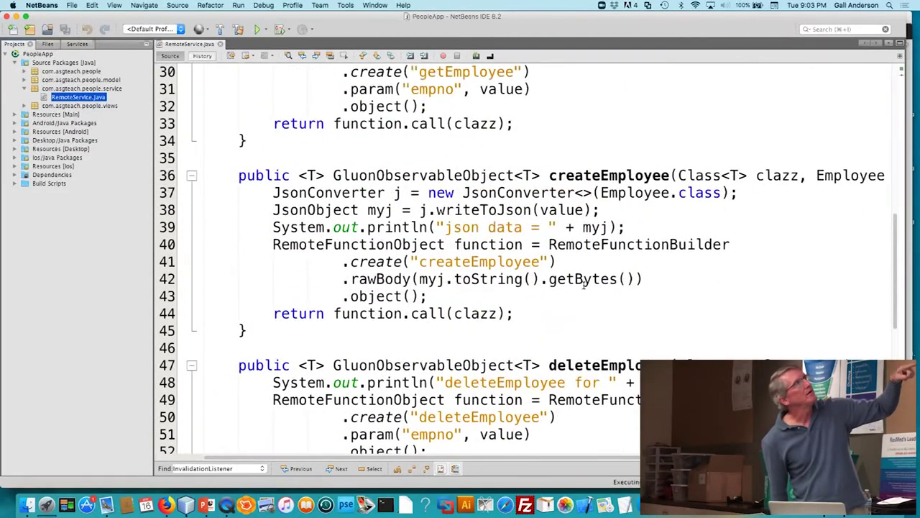
{"action": "scroll", "coordinate": [583, 285], "scroll_direction": "down", "scroll_amount": 3}
{"action": "scroll", "coordinate": [583, 285], "scroll_direction": "up", "scroll_amount": 9}
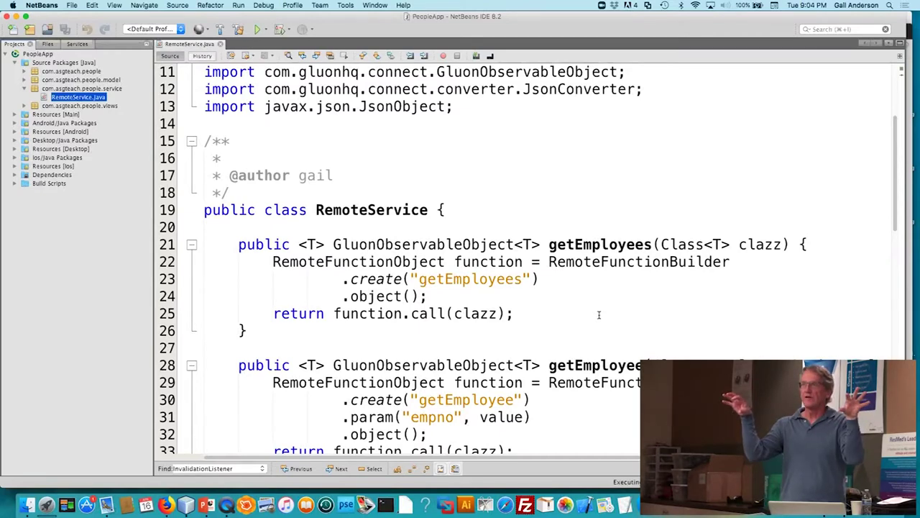
{"action": "scroll", "coordinate": [599, 314], "scroll_direction": "down", "scroll_amount": 5}
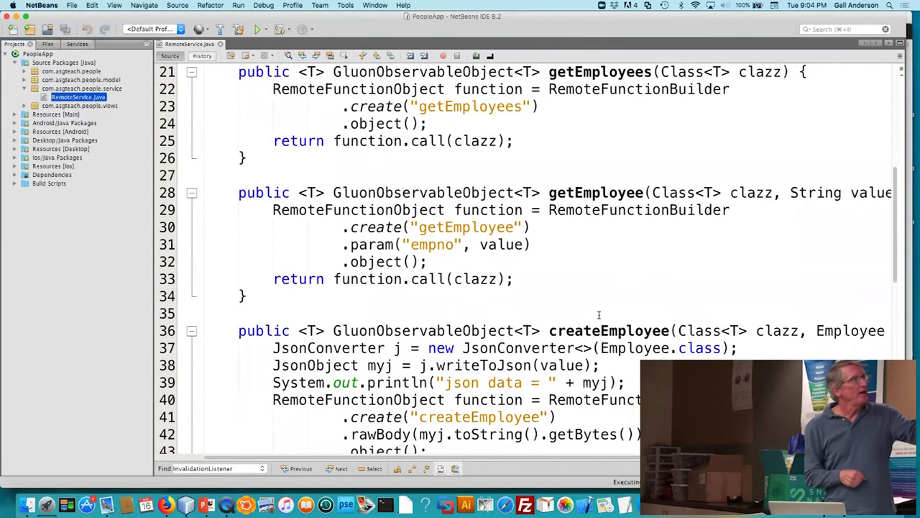